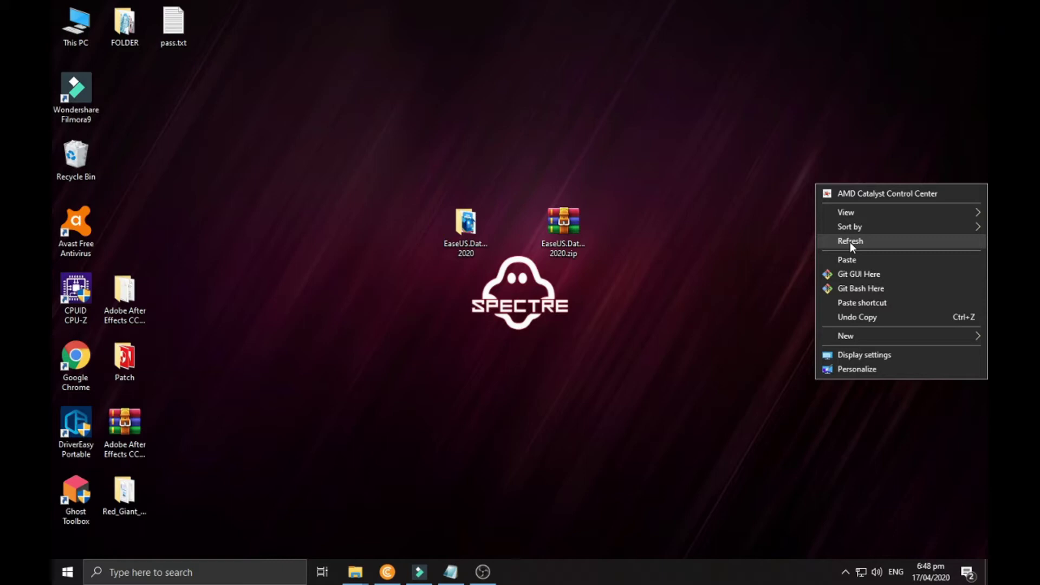
Step: Install EaseUS Data Recovery Wizard in its default folder with a desktop icon, accepting the license agreement, and launch it on finishing
right_click(564, 219)
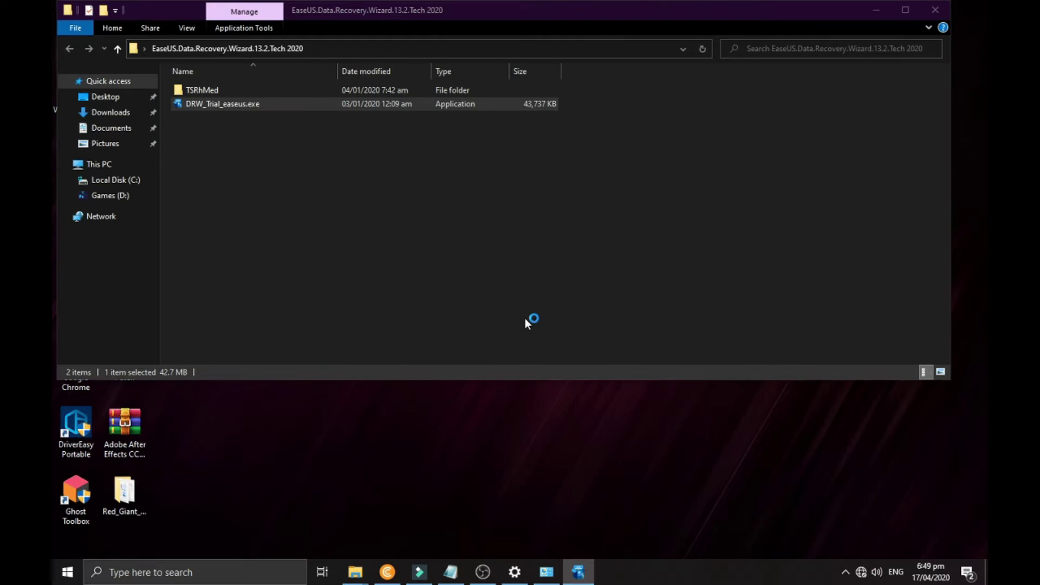
left_click(593, 390)
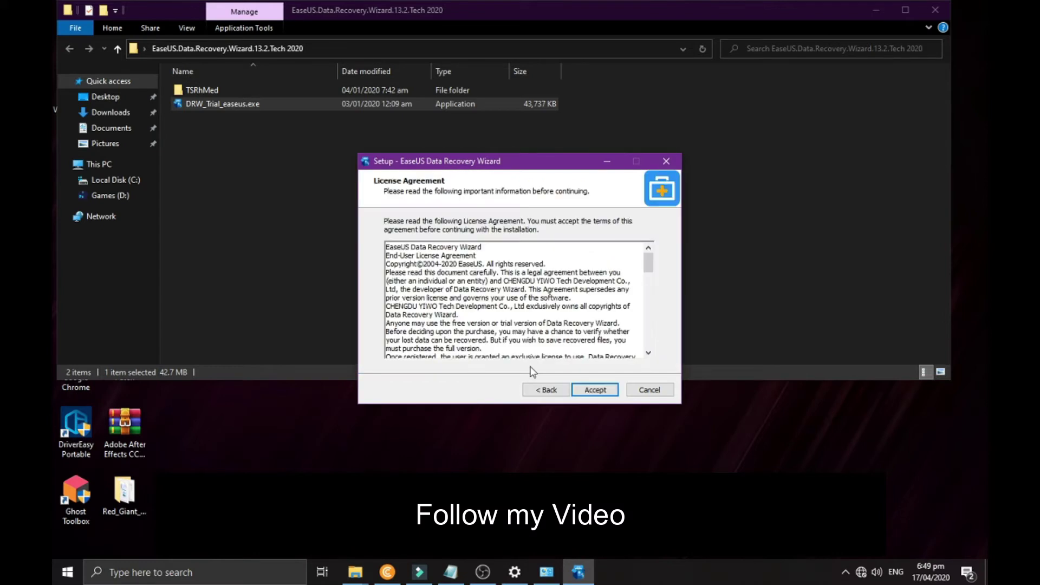
left_click(593, 390)
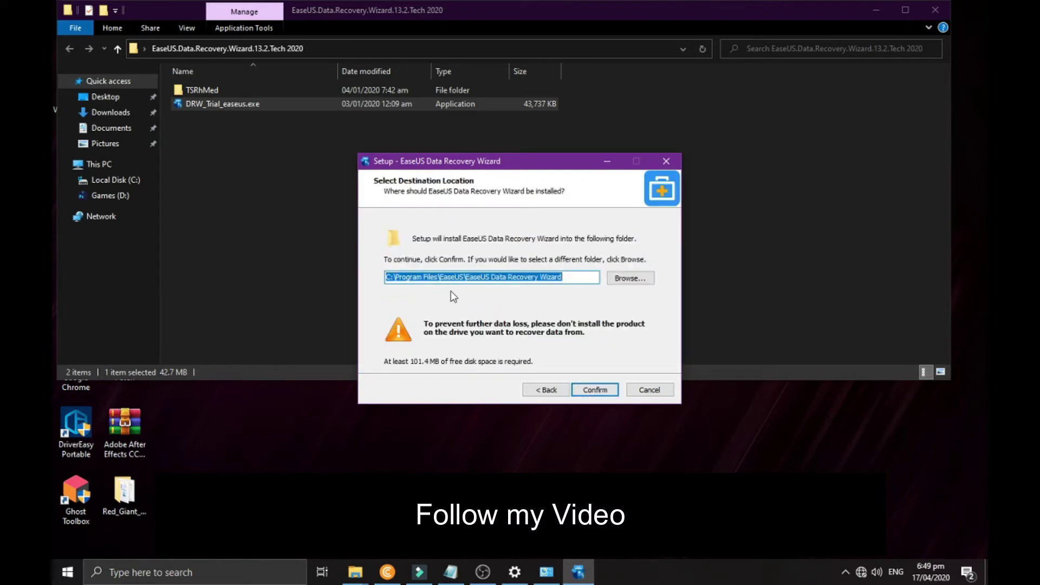
left_click(573, 391)
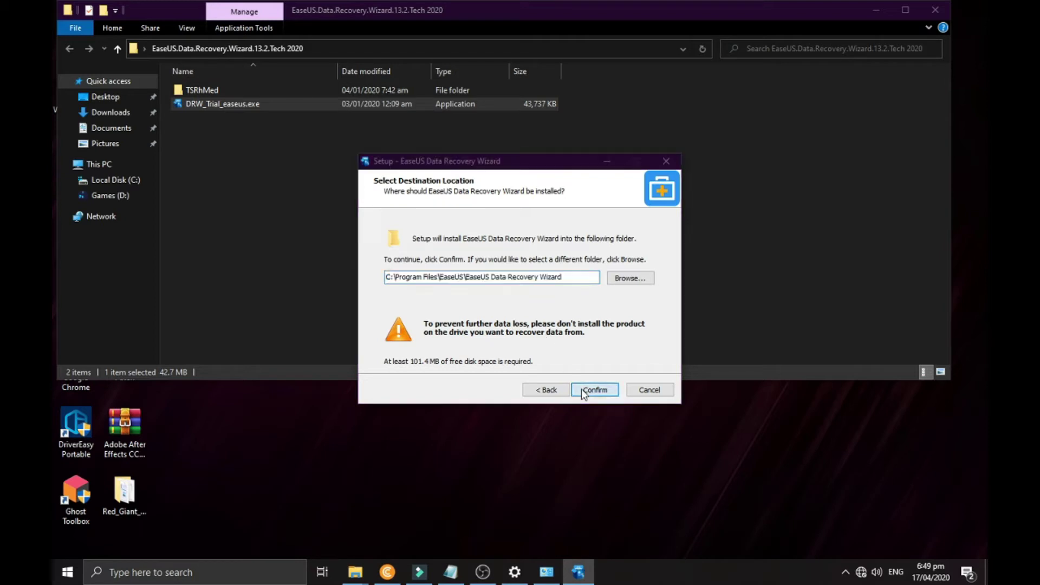
left_click(566, 340)
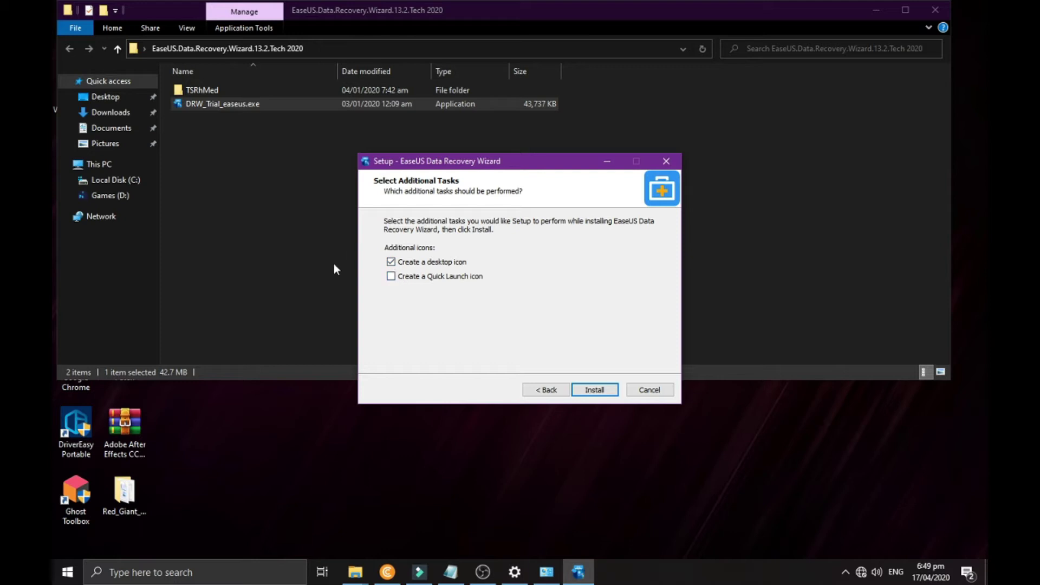
left_click(589, 394)
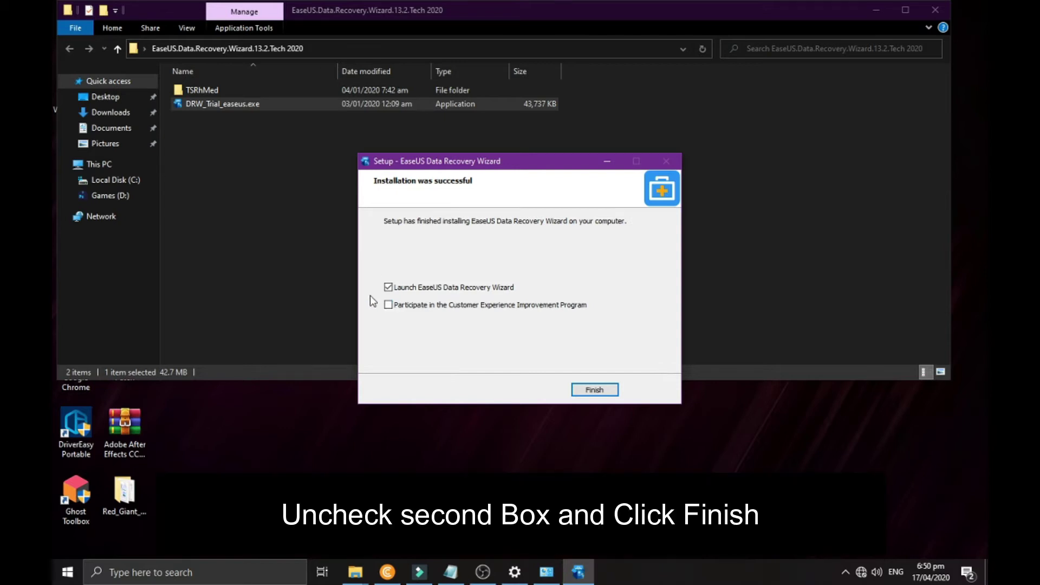
left_click(586, 391)
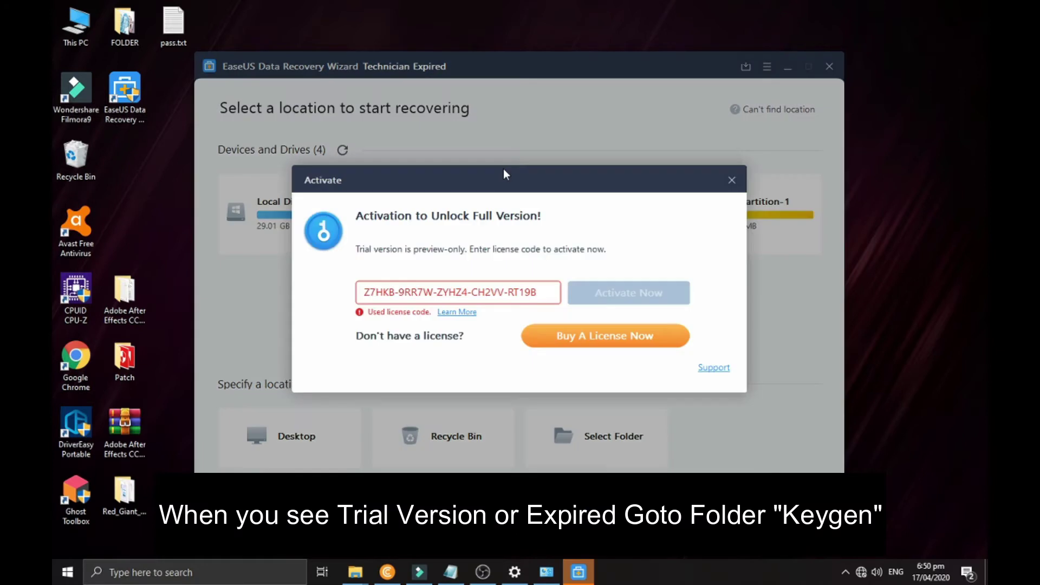
Step: Dismiss the activation dialog, minimize the EaseUS Data Recovery Wizard window and refresh the desktop
left_click(731, 180)
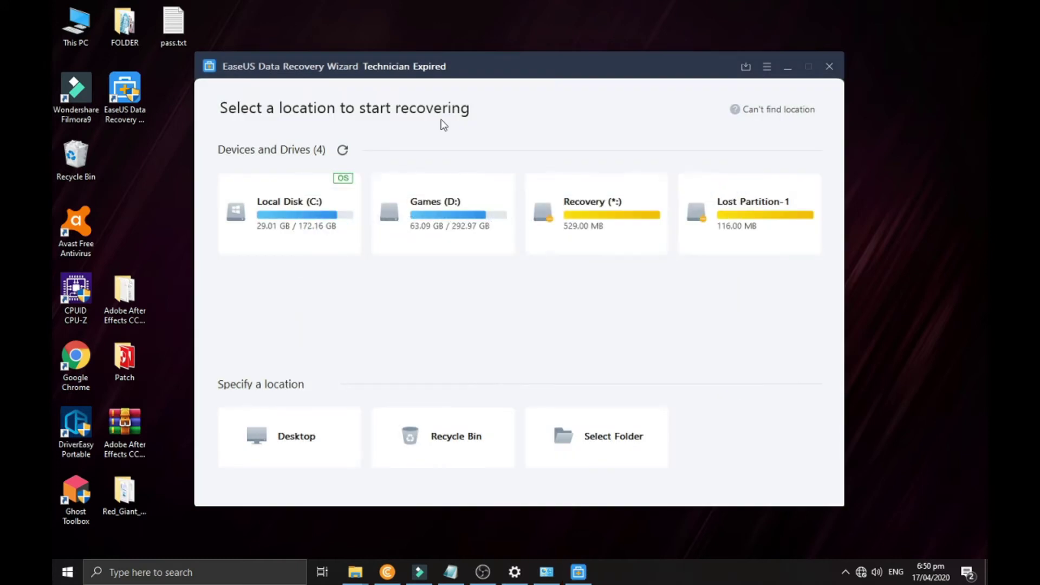
left_click(788, 69)
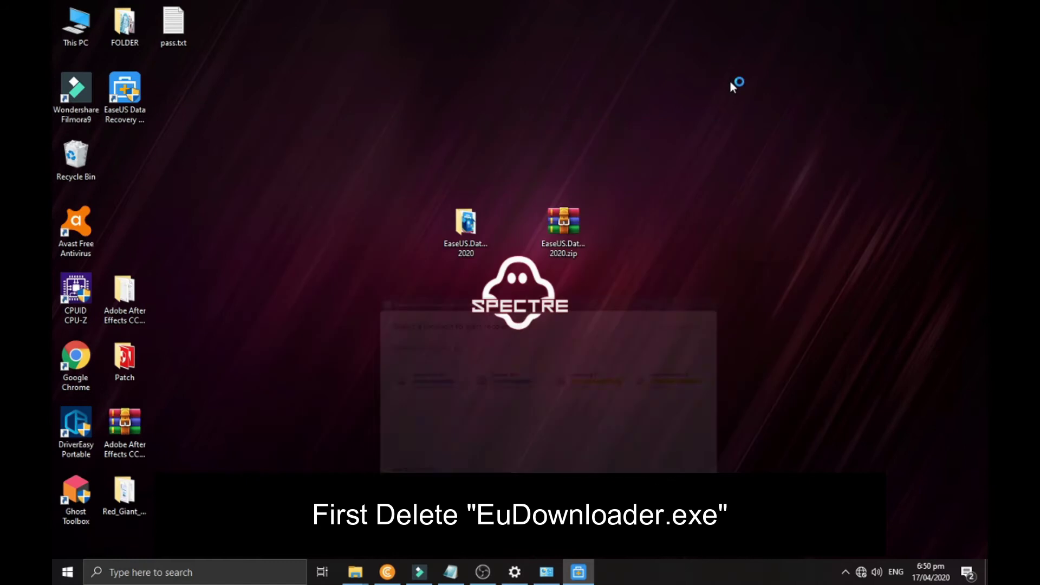
right_click(539, 116)
left_click(570, 173)
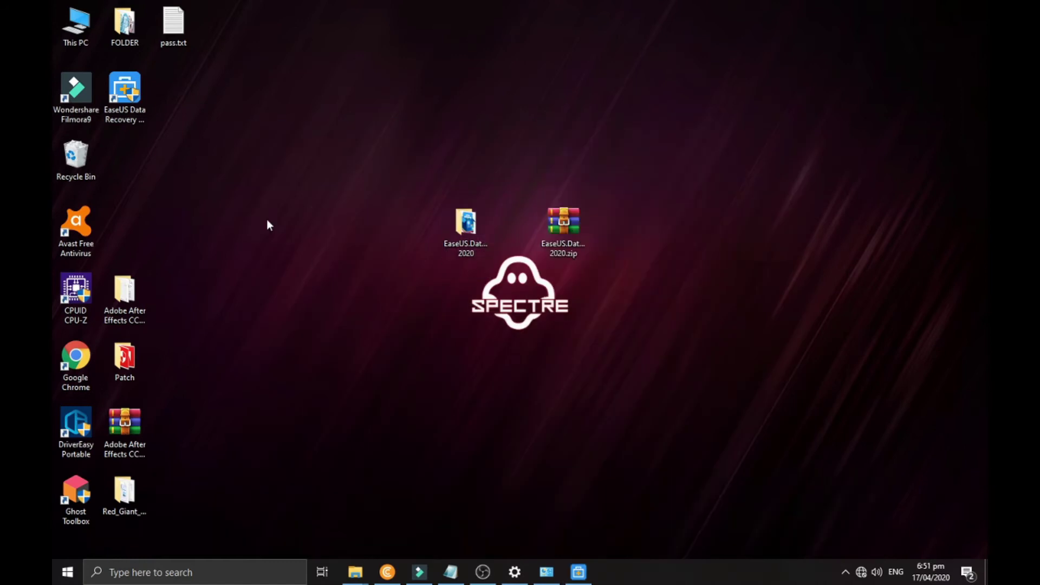
right_click(314, 255)
left_click(348, 318)
Step: Open the installation folder of the EaseUS desktop shortcut and check the ReadME instruction about EuDownloader.exe
right_click(135, 105)
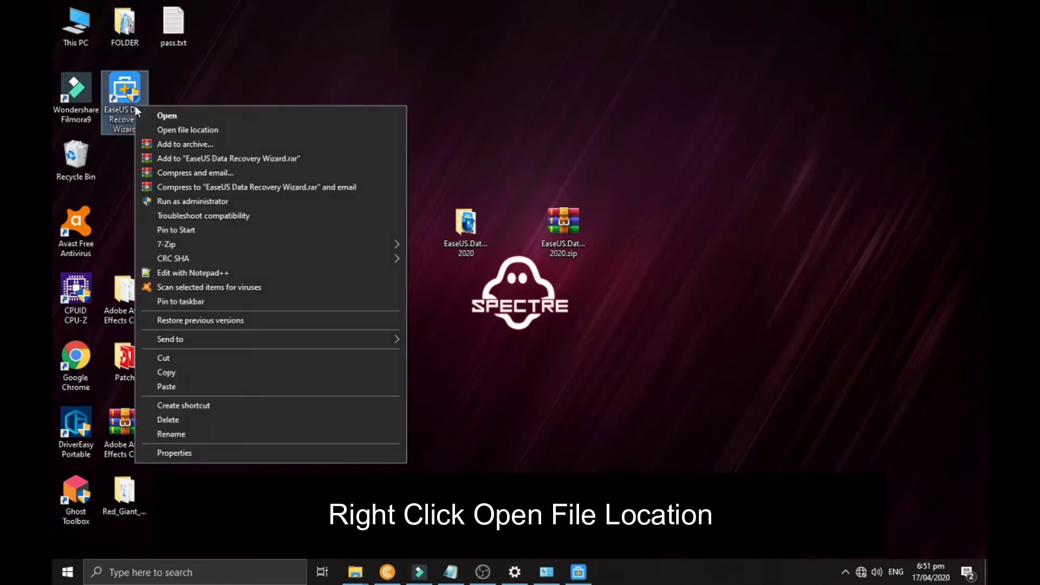
left_click(182, 129)
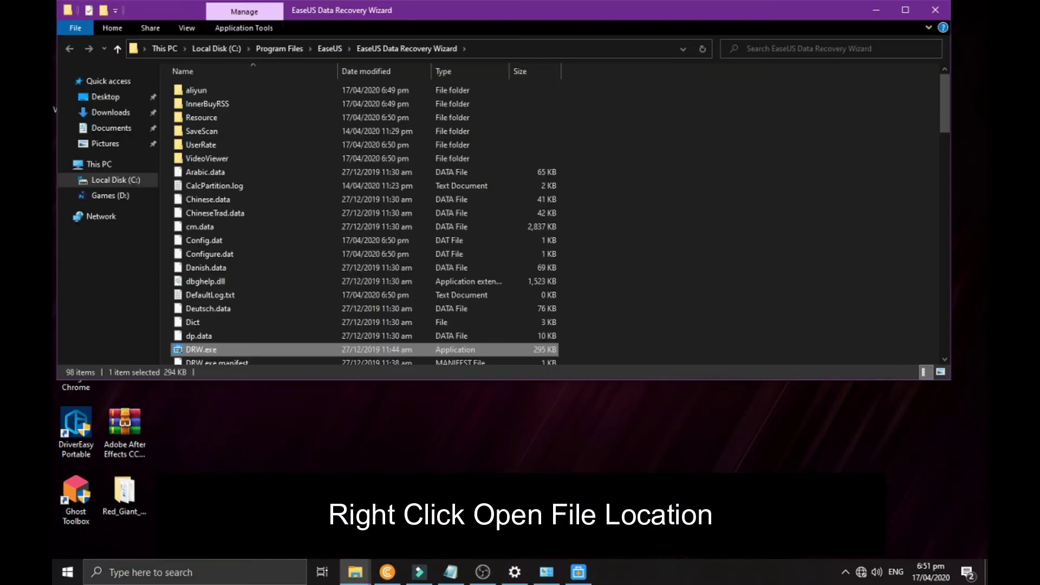
left_click(450, 572)
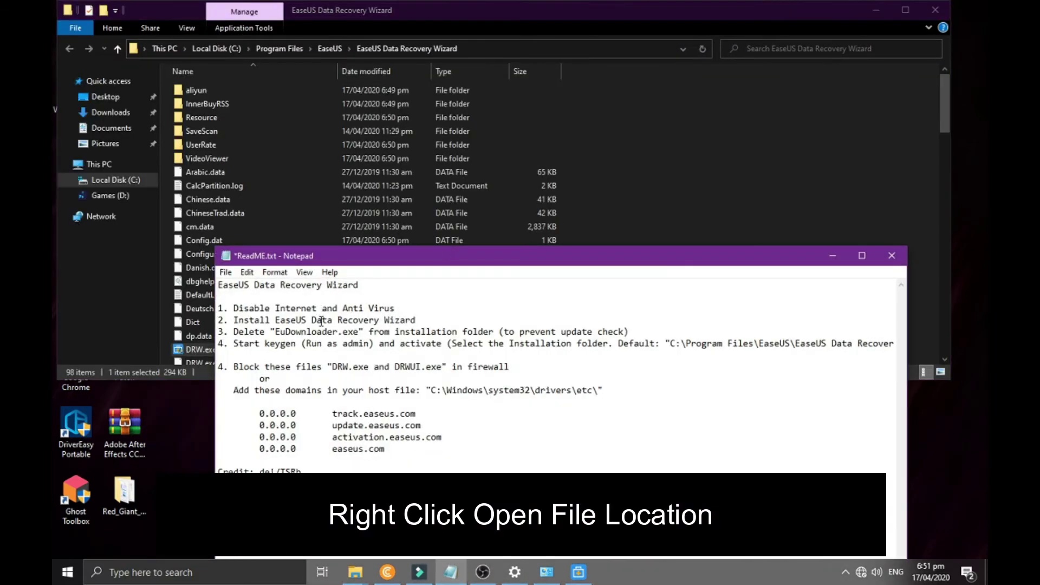
left_click_drag(628, 332, 238, 328)
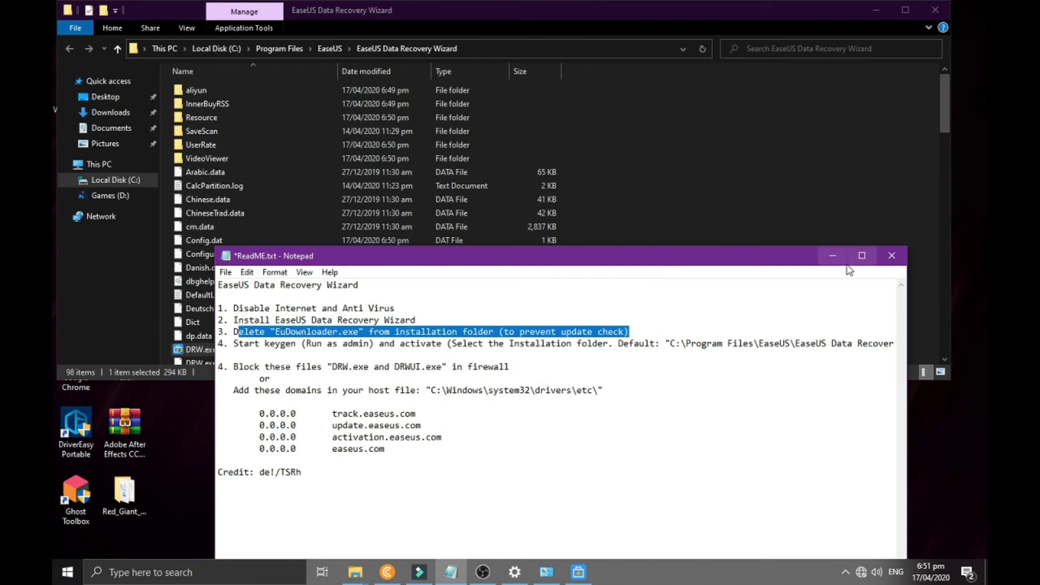
left_click(832, 255)
Step: Delete EuDownloader.exe from the EaseUS Data Recovery Wizard installation folder
scroll(284, 258, "down", 4)
scroll(271, 277, "down", 3)
right_click(229, 252)
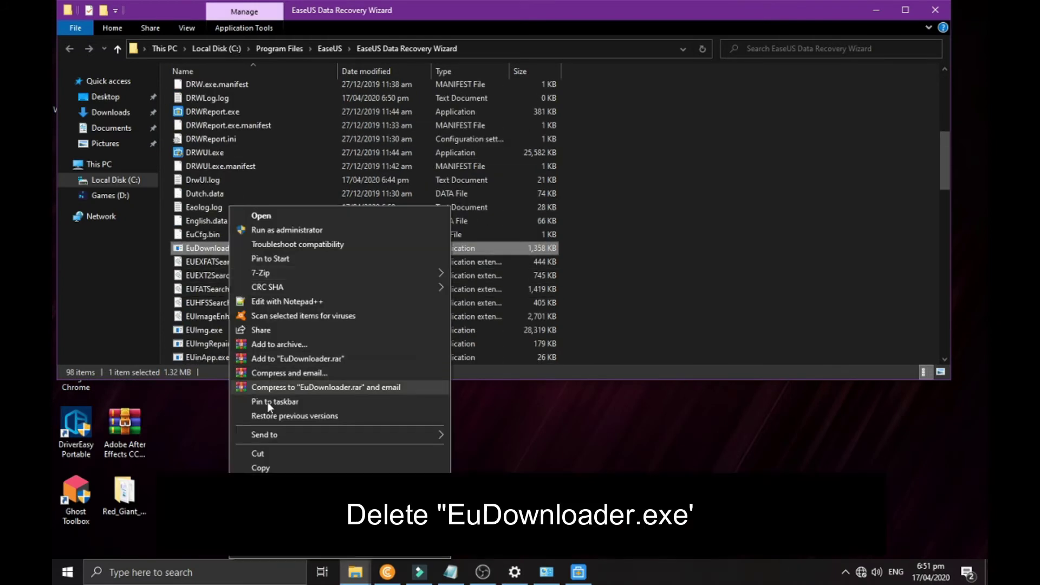
left_click(268, 501)
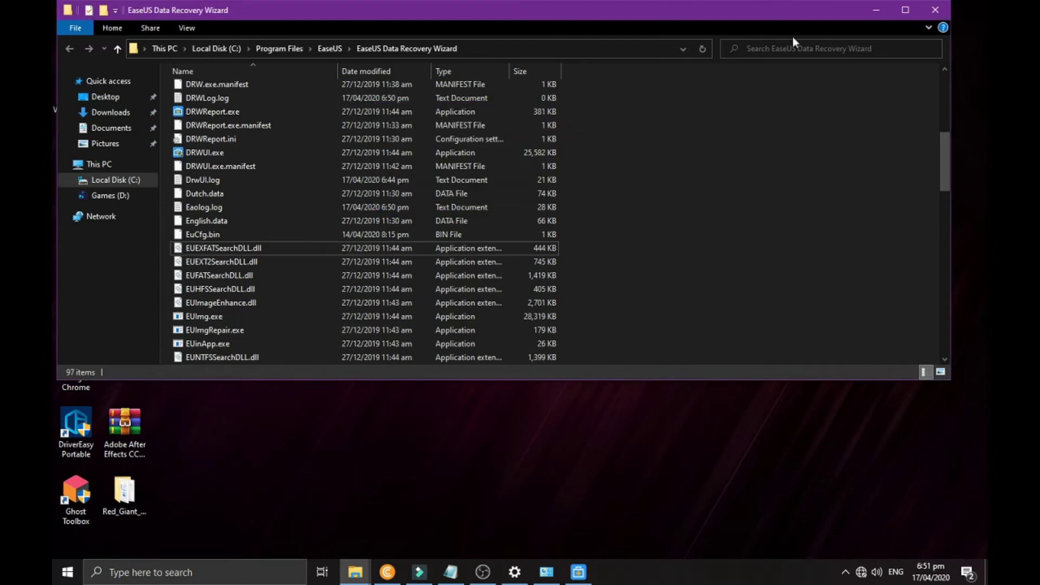
Step: Close the installation folder and open the TSRhMed subfolder of the extracted EaseUS folder on the desktop
left_click(935, 10)
left_click(449, 239)
double_click(463, 227)
left_click(315, 103)
right_click(215, 89)
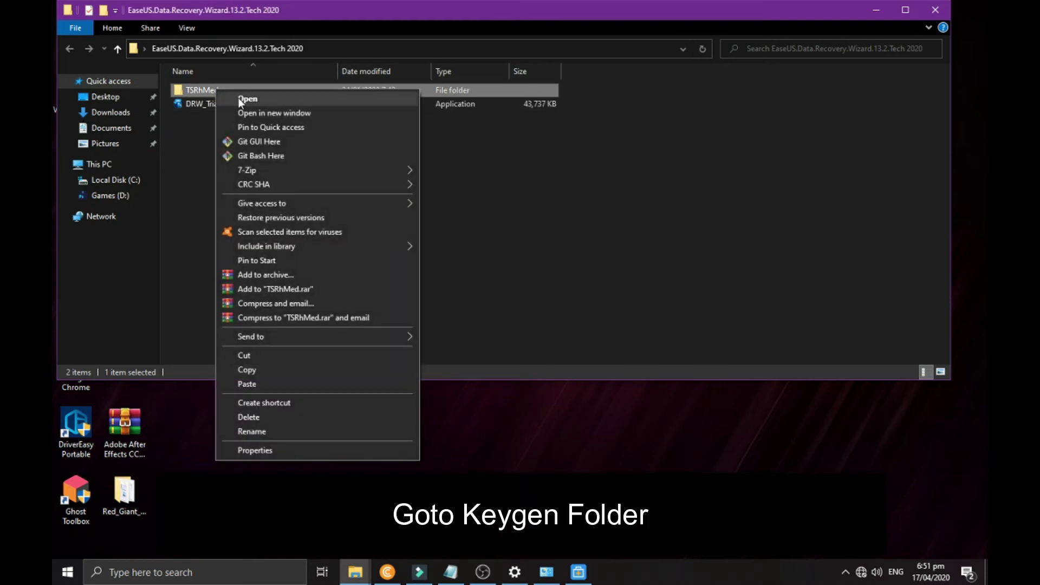
left_click(237, 97)
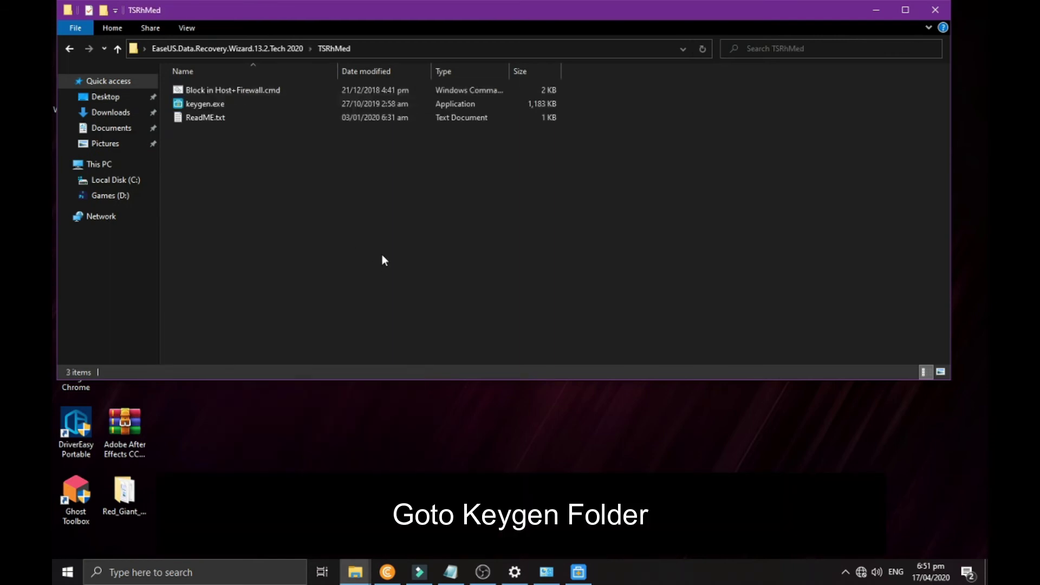
Step: Run Block in Host+Firewall.cmd as administrator
left_click(223, 95)
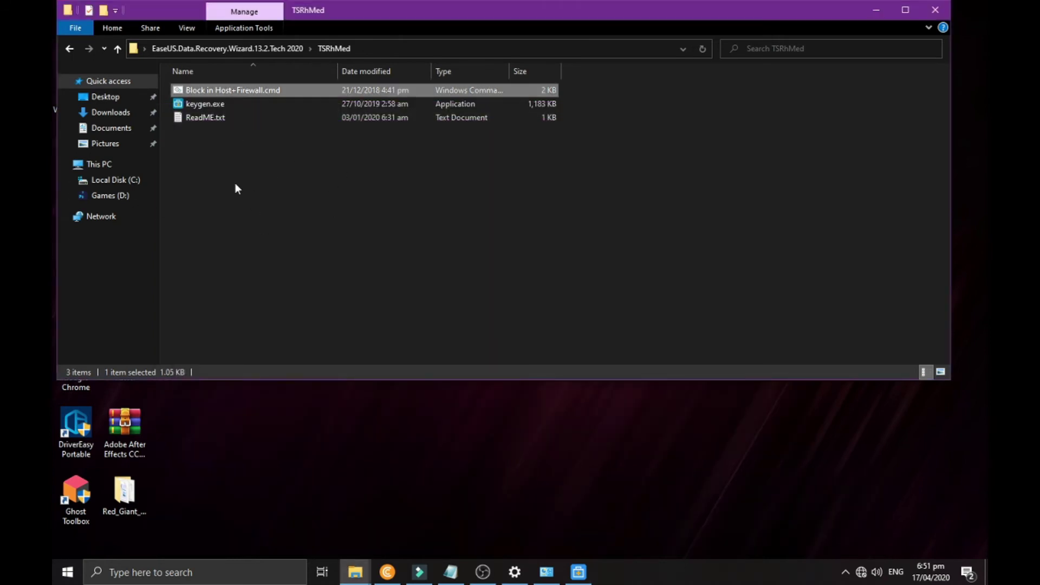
left_click(221, 136)
right_click(210, 92)
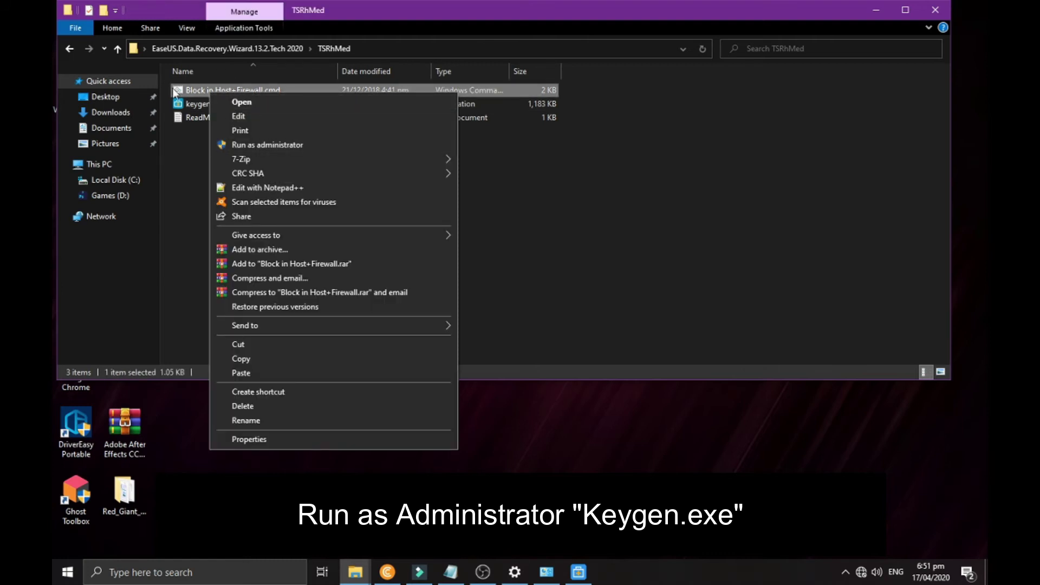
left_click(255, 144)
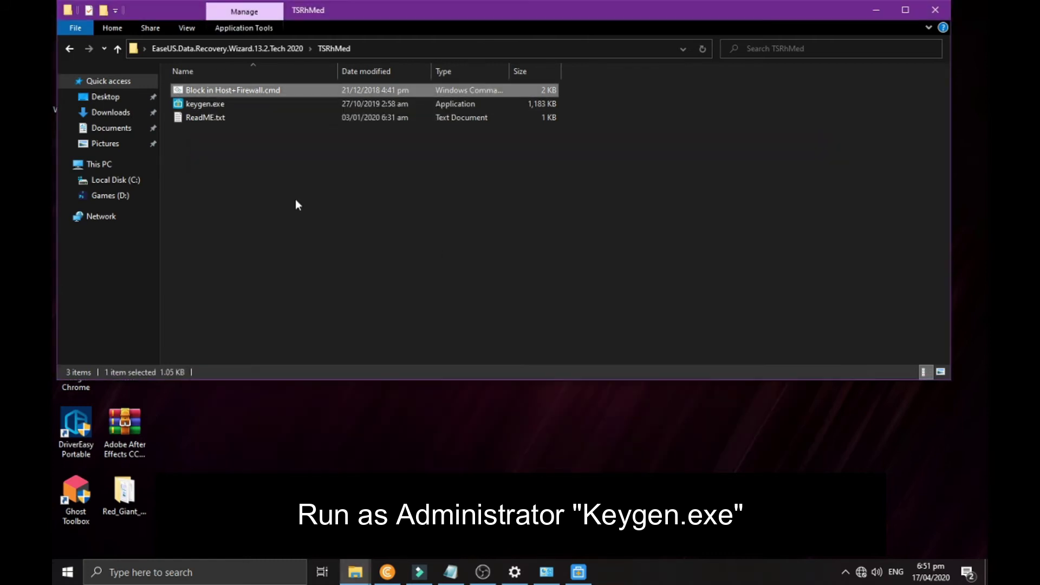
Step: Run keygen.exe as administrator and apply its activation to the EaseUS Data Recovery Wizard installation folder, closing the tool and minimizing the folder window
right_click(196, 106)
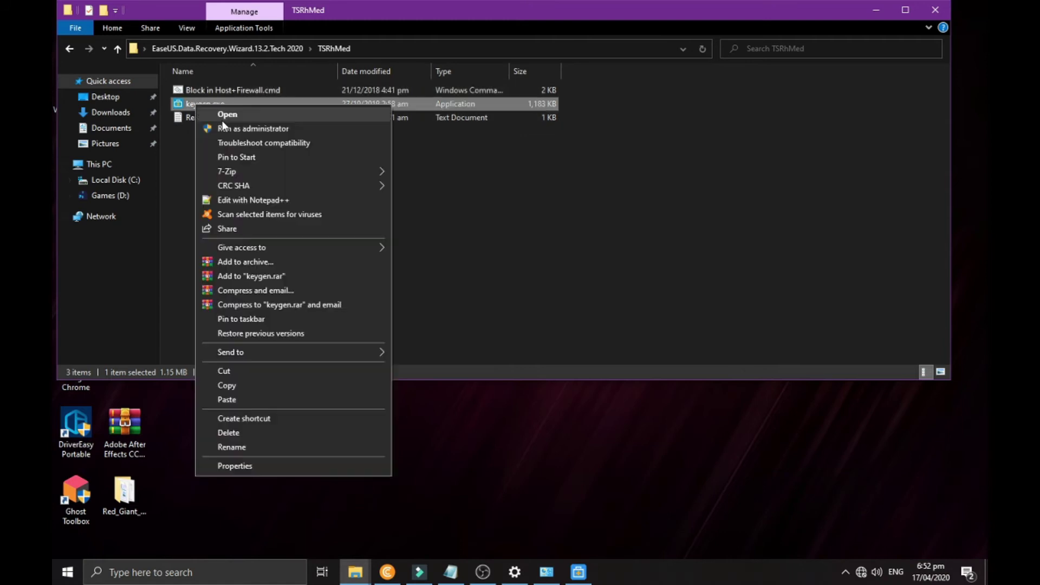
left_click(254, 128)
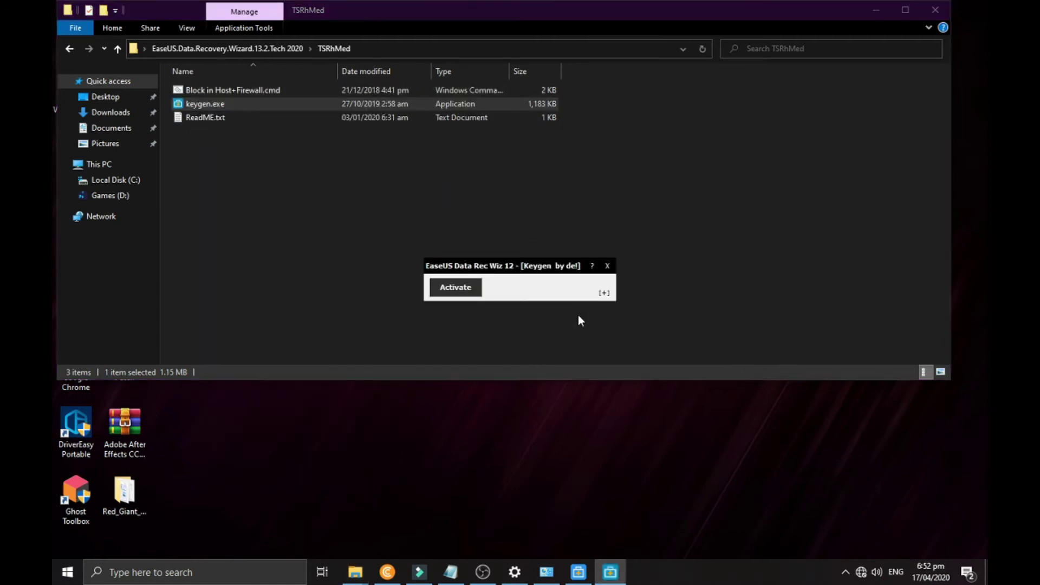
left_click(467, 288)
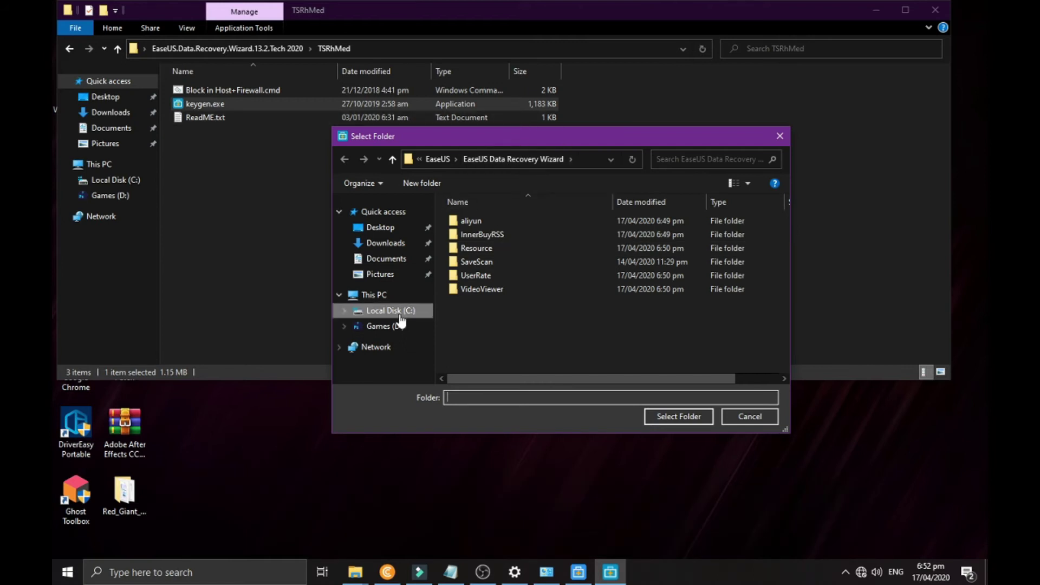
left_click(496, 157)
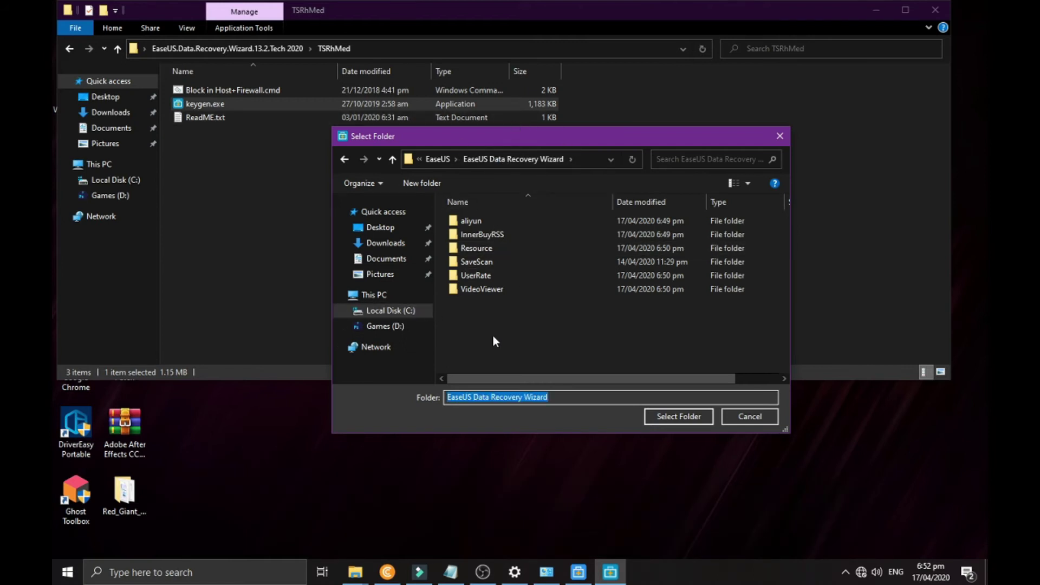
left_click(608, 400)
left_click_drag(545, 400, 447, 401)
left_click(677, 417)
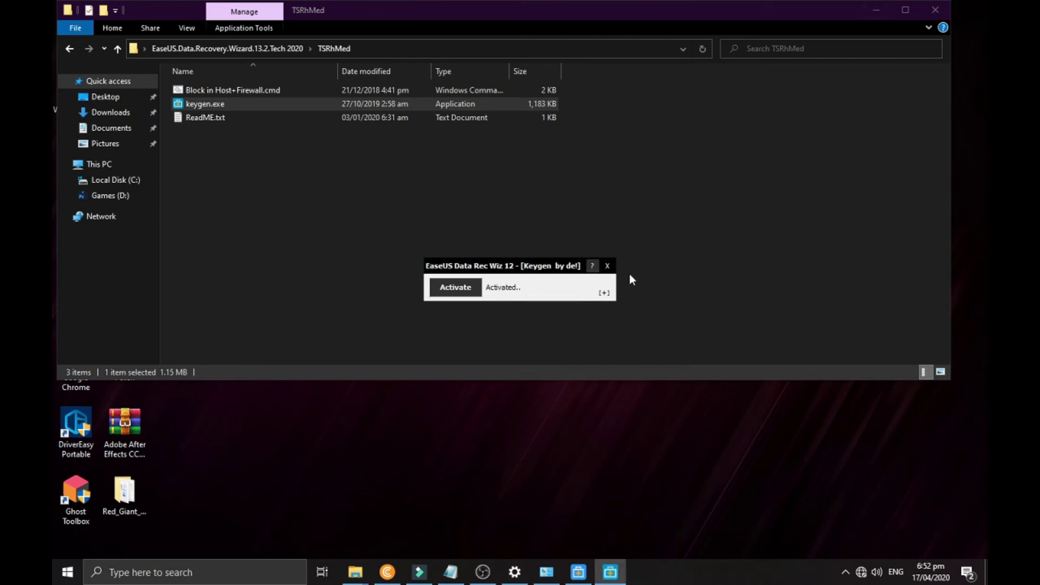
left_click(608, 266)
left_click(876, 11)
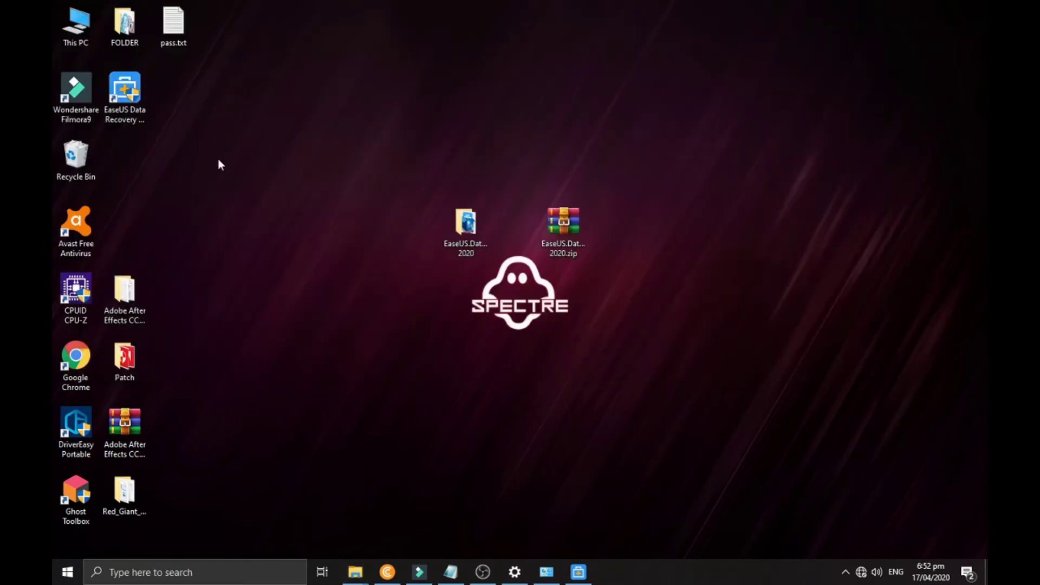
Step: Try to start EaseUS Data Recovery Wizard from the desktop, dismiss the dialog and exit the instance already running
double_click(124, 113)
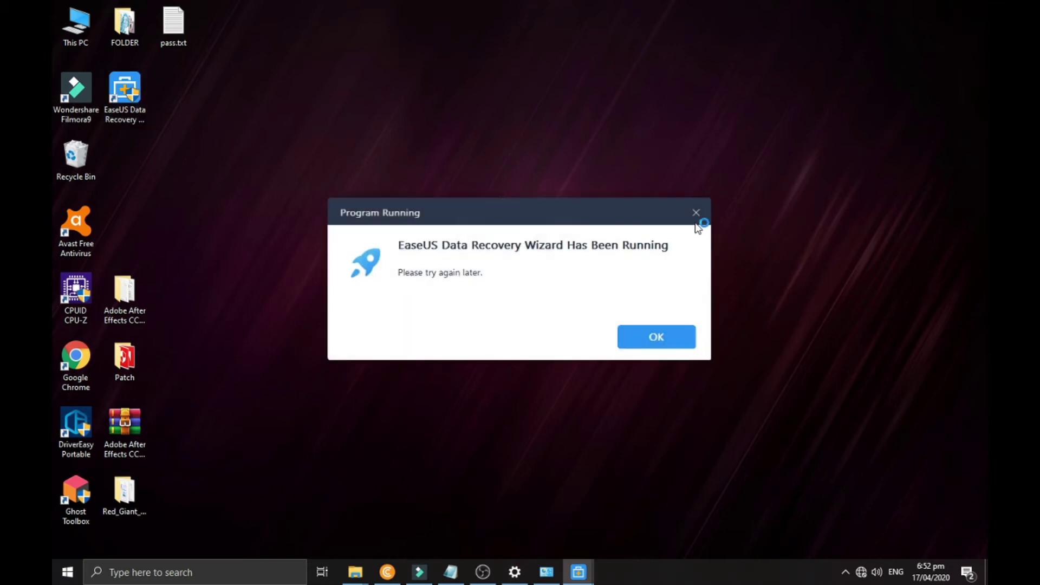
left_click(657, 337)
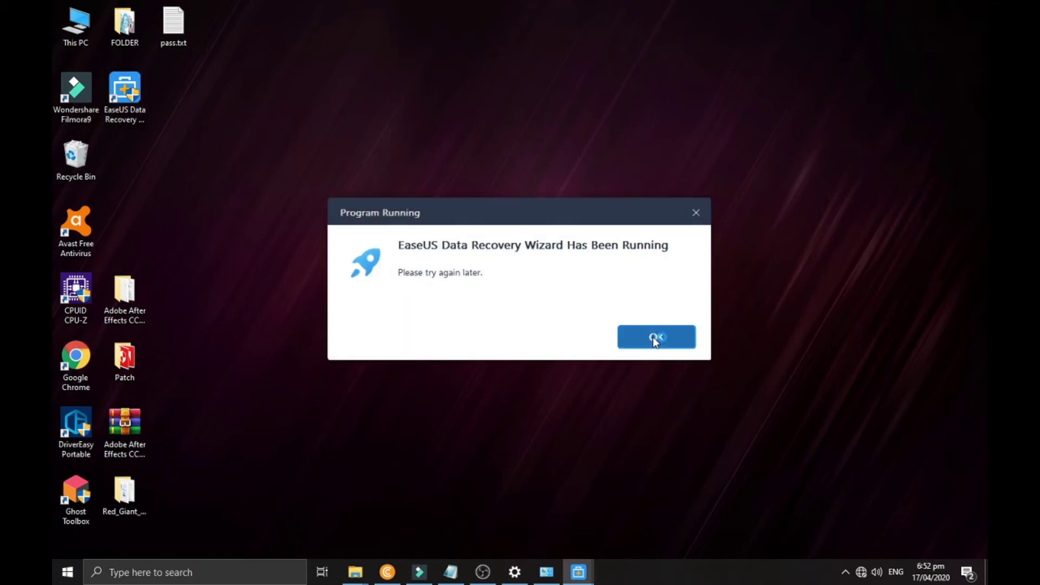
left_click(828, 66)
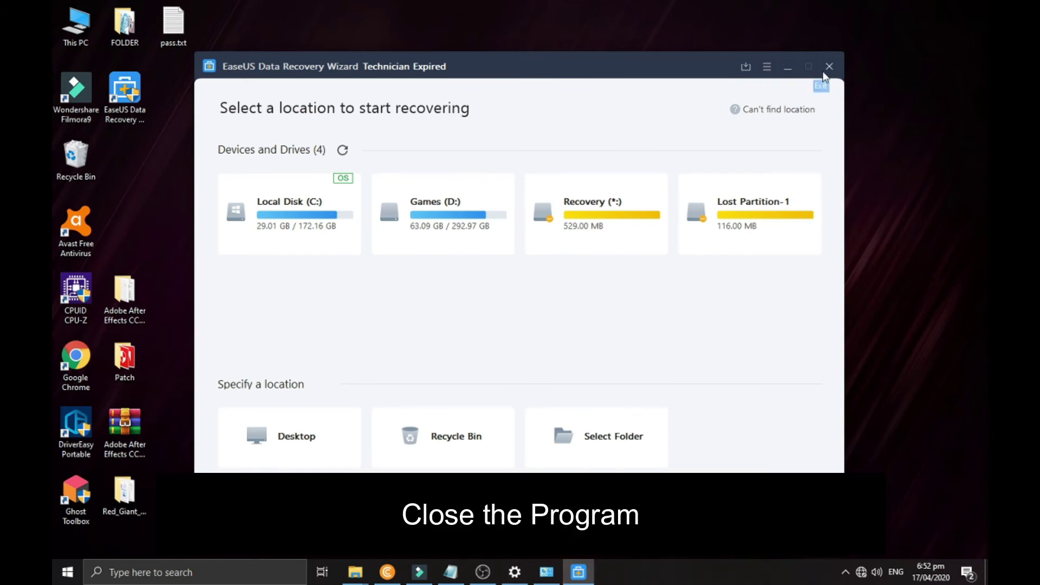
left_click(535, 334)
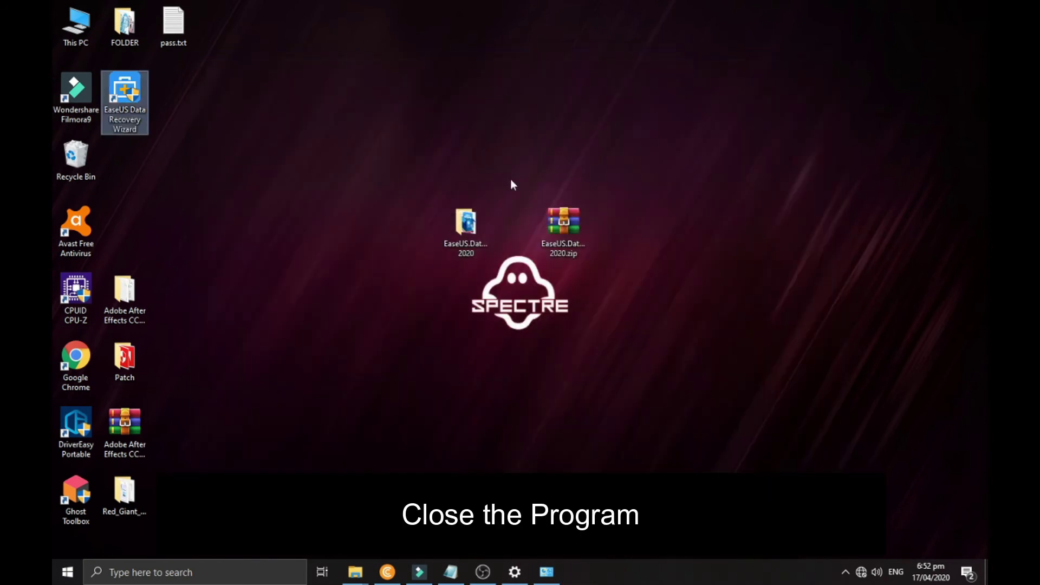
Step: Refresh the desktop, relaunch EaseUS Data Recovery Wizard and open the activation dialog from its license status
right_click(392, 178)
left_click(420, 232)
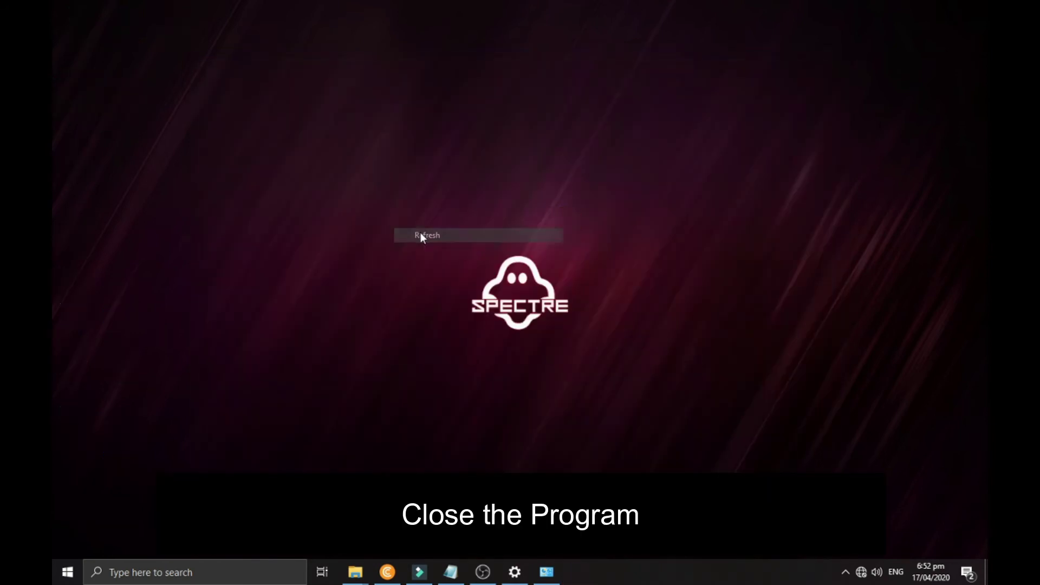
right_click(306, 144)
left_click(341, 201)
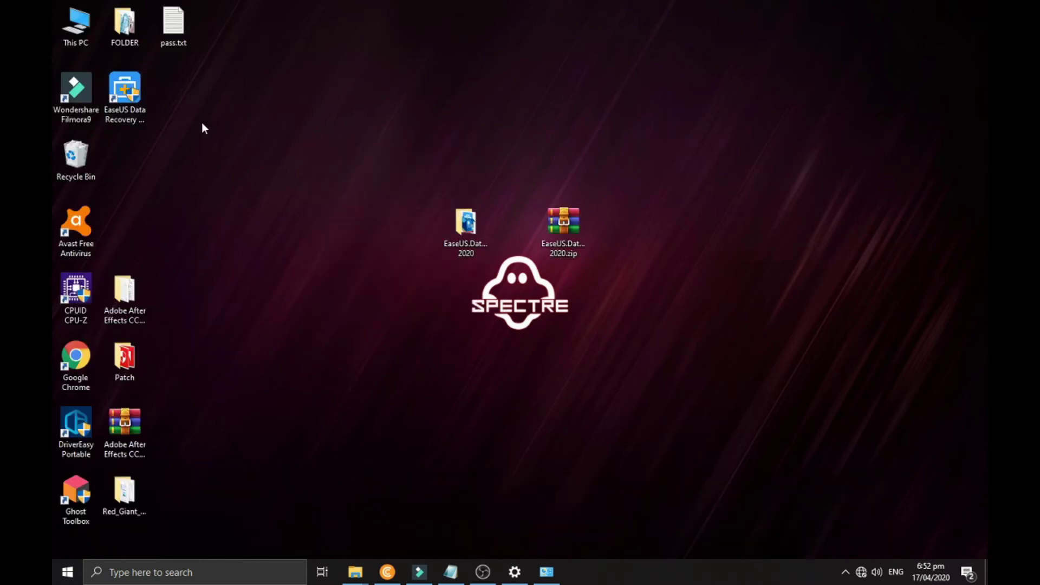
double_click(133, 109)
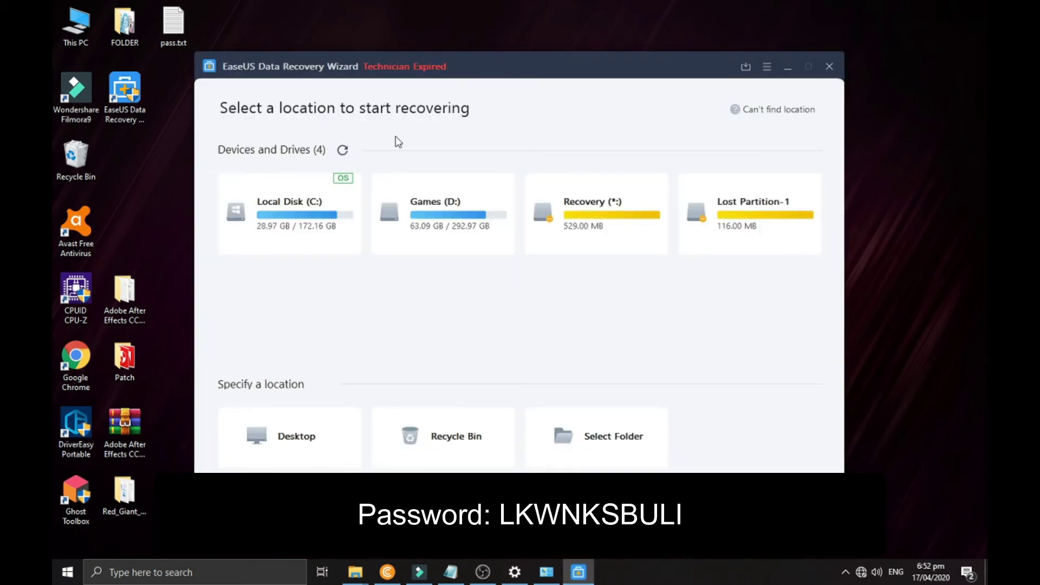
left_click(423, 65)
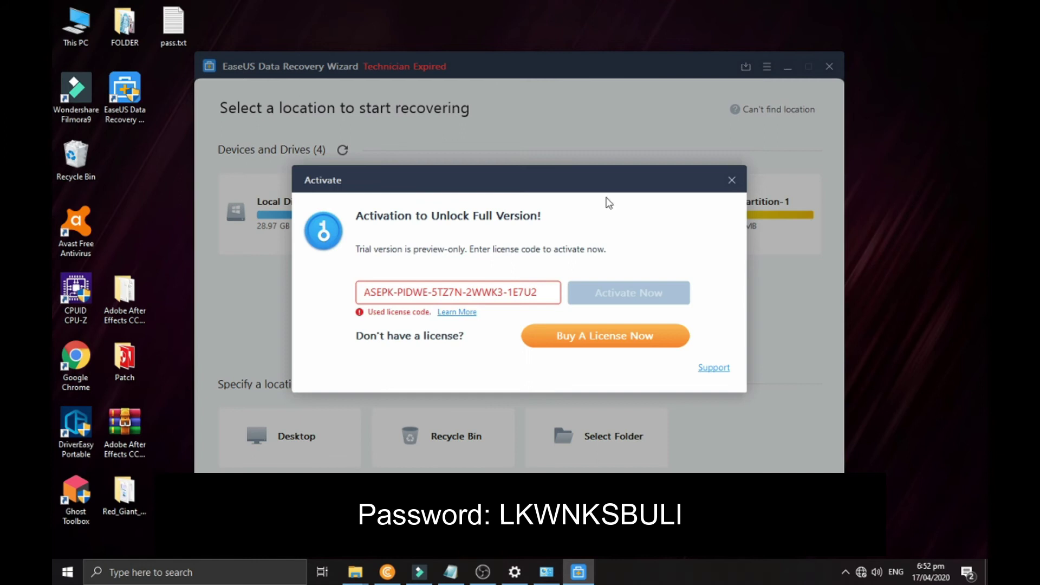
Step: Close the activation dialog and exit EaseUS Data Recovery Wizard, confirming the exit
left_click(732, 180)
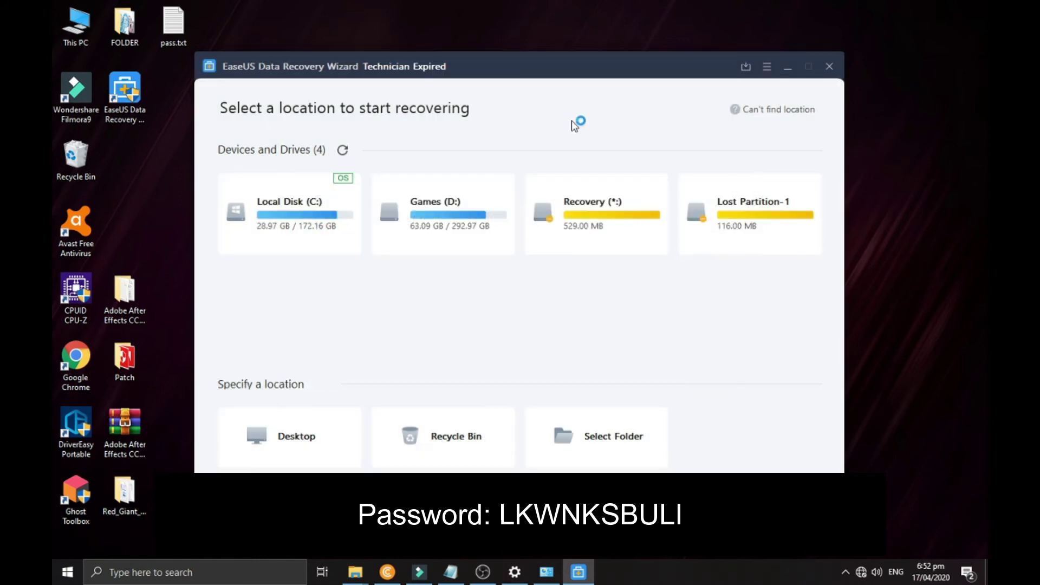
left_click(828, 64)
left_click(563, 335)
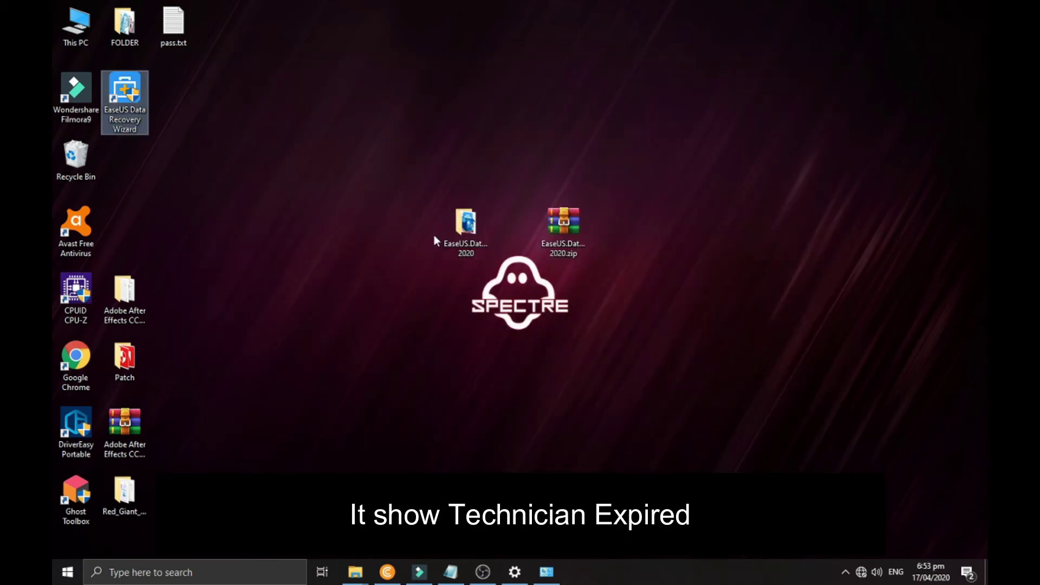
Step: Enable the disabled Ethernet adapter in Network Connections and close the window
left_click(546, 571)
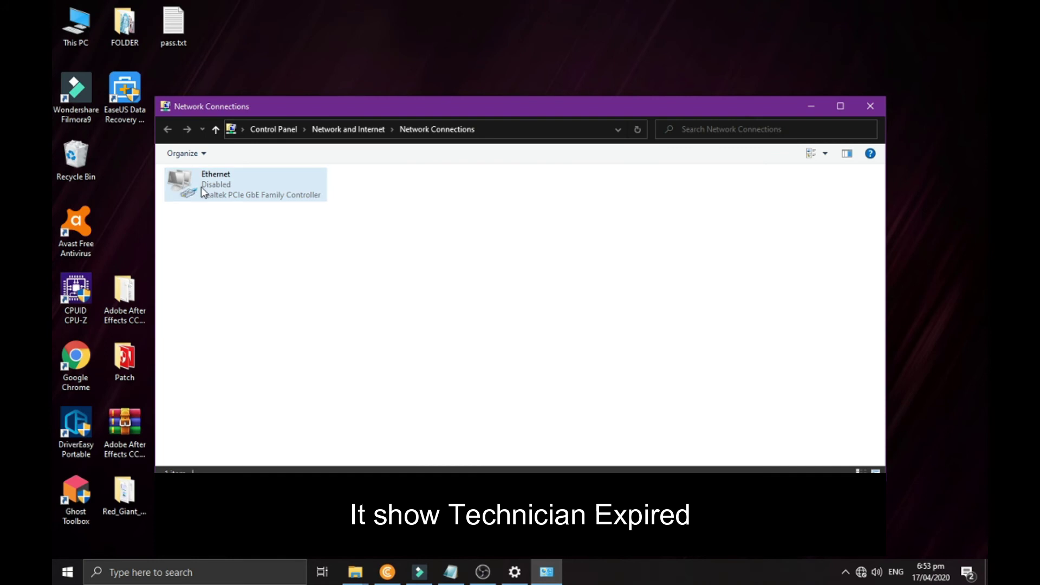
right_click(200, 186)
left_click(228, 198)
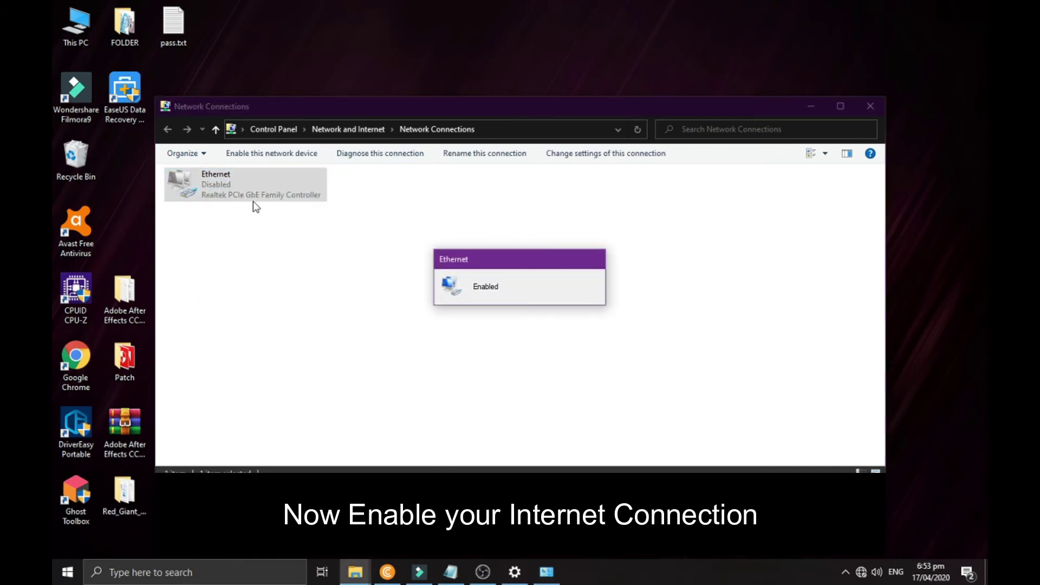
left_click(868, 110)
Step: Open the TSRhMed folder inside the EaseUS.Data.Recovery.Wizard.13.2.Tech 2020 folder on the desktop
right_click(621, 180)
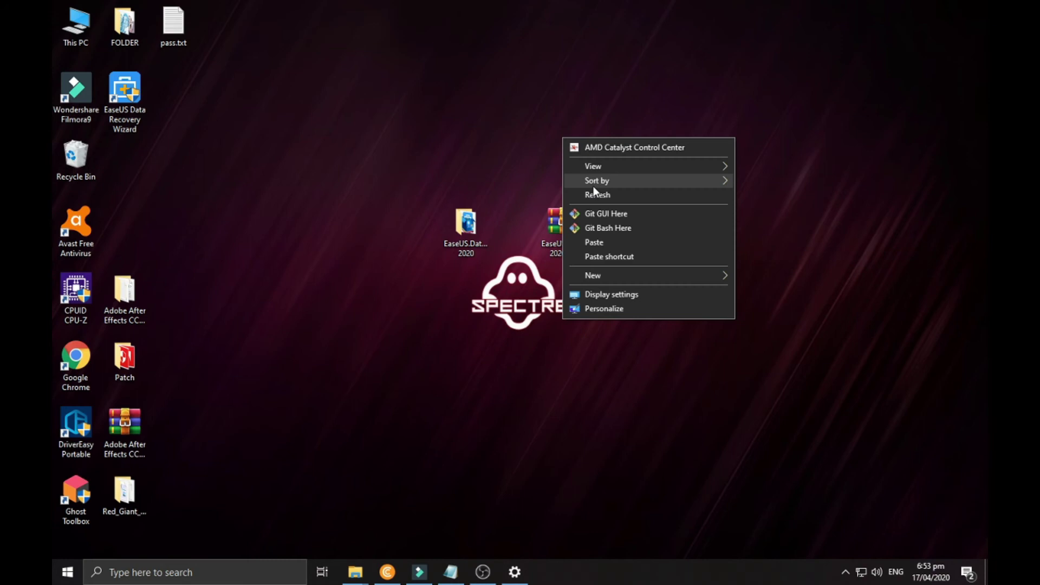
left_click(469, 228)
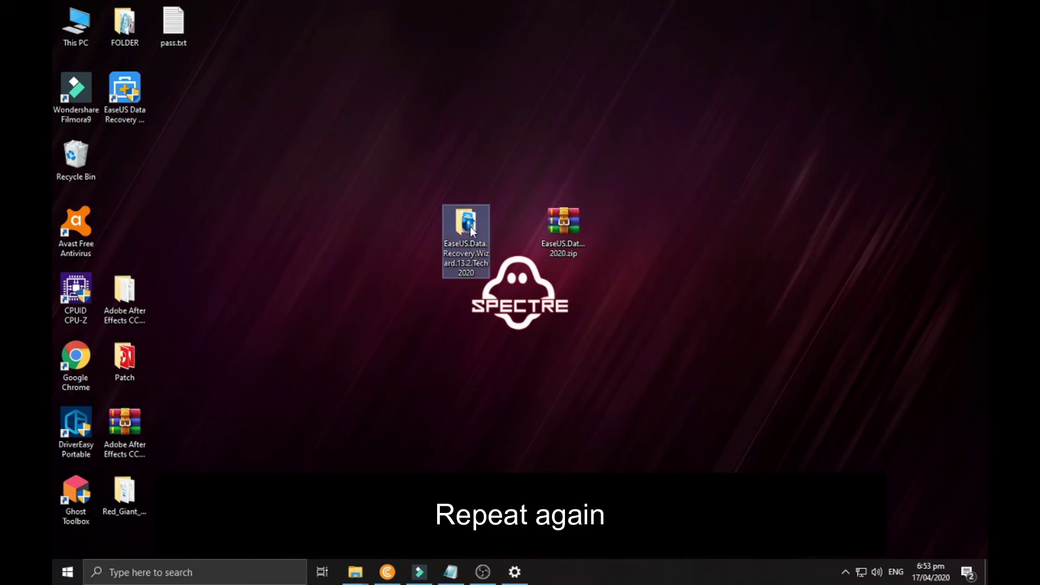
right_click(472, 230)
left_click(497, 210)
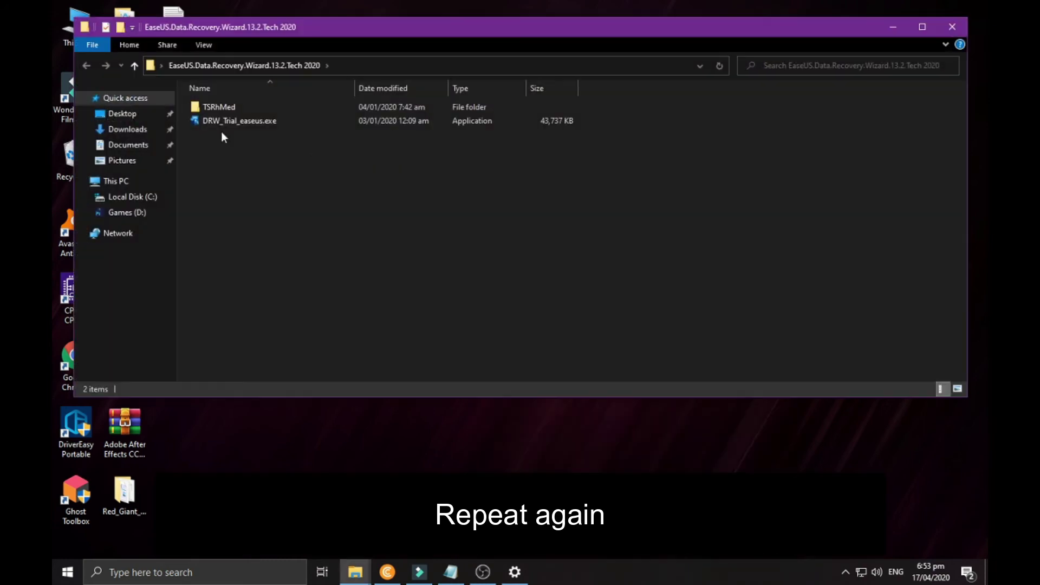
double_click(212, 111)
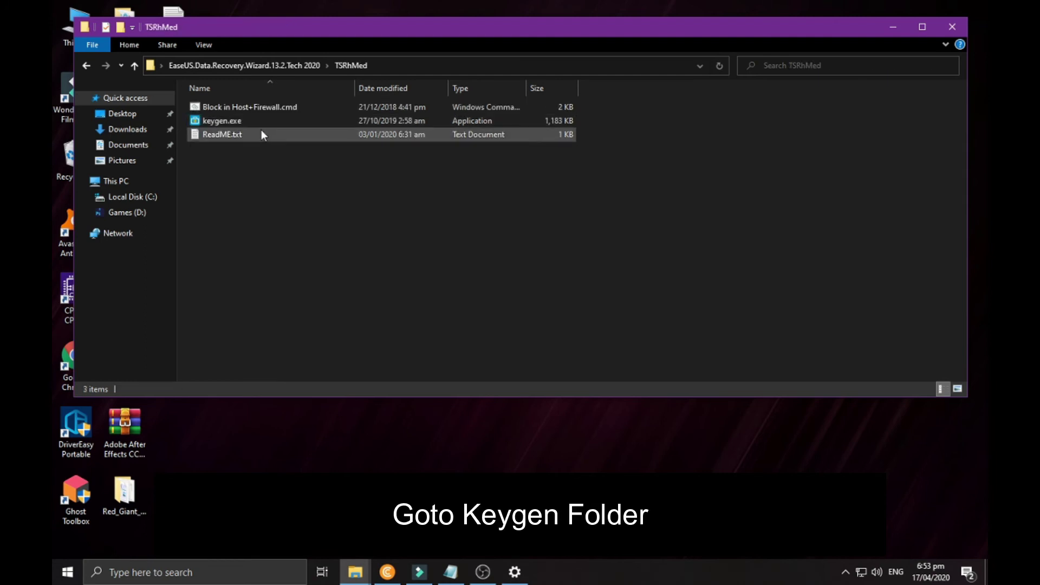
right_click(228, 119)
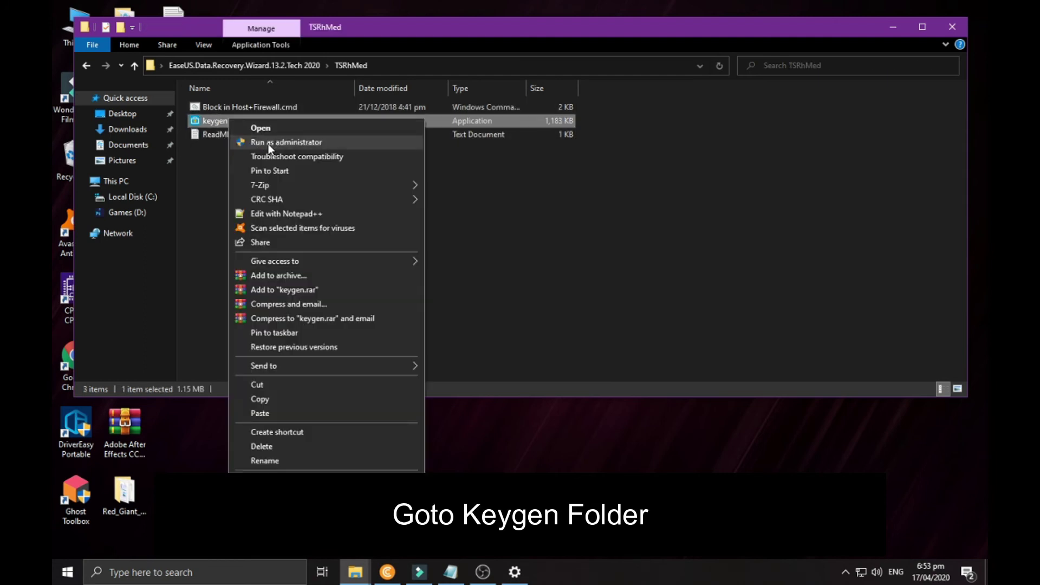
left_click(269, 143)
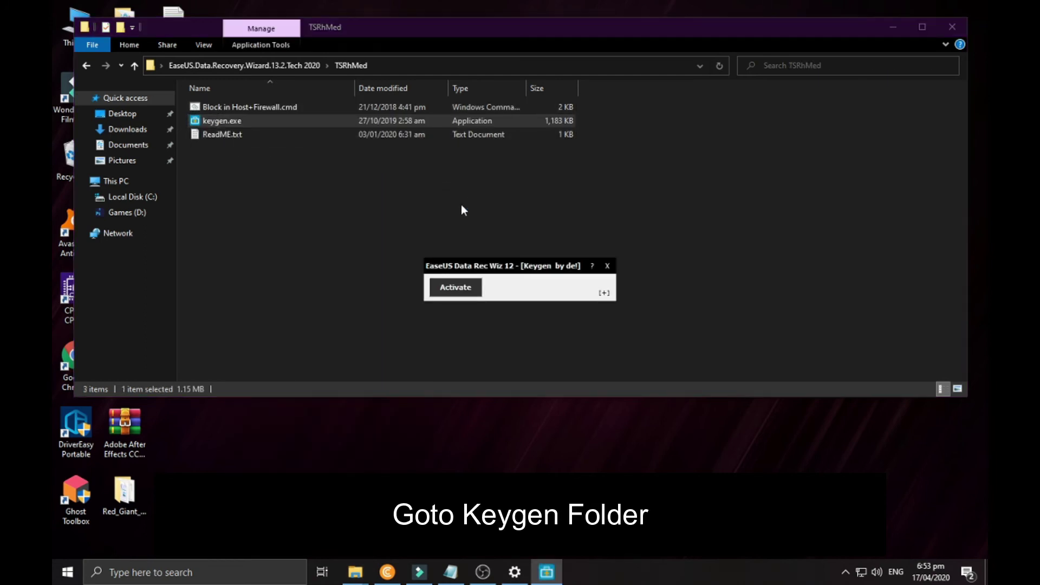
left_click(607, 265)
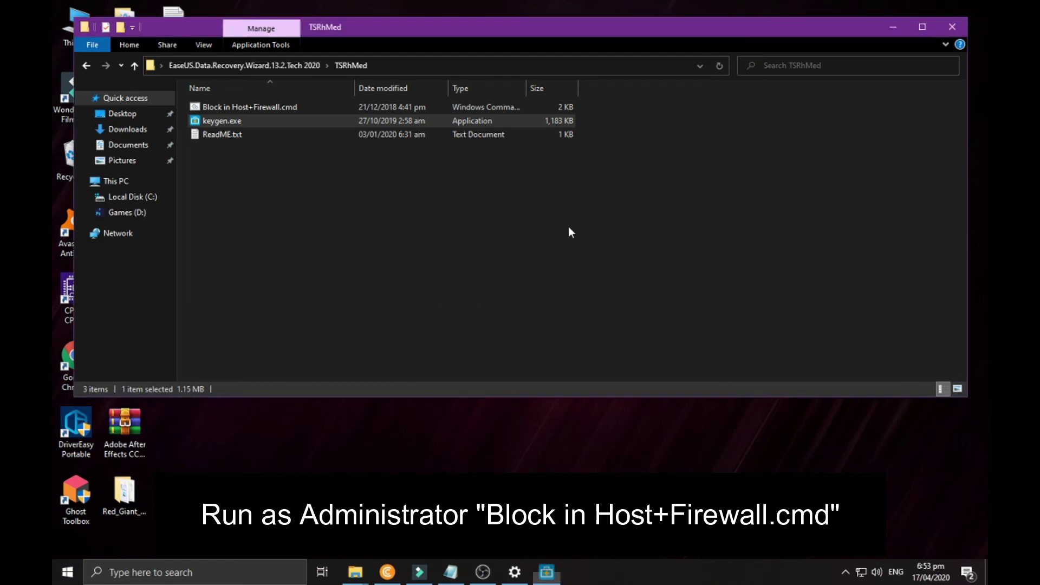
Step: Run Block in Host+Firewall.cmd from the TSRhMed folder as administrator
right_click(212, 111)
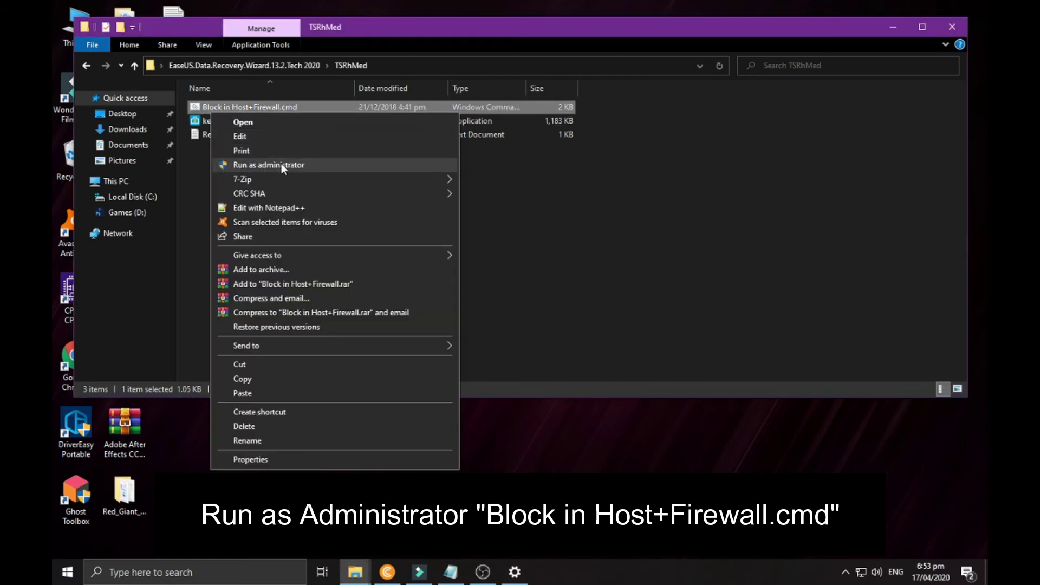
left_click(281, 163)
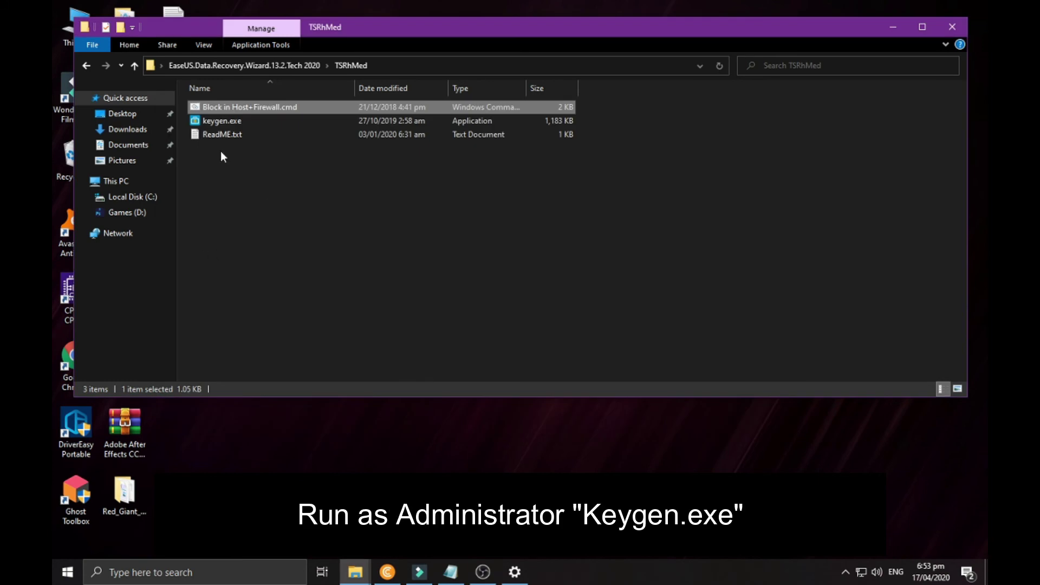
Step: Run keygen.exe as administrator, apply its activation to the EaseUS Data Recovery Wizard folder and close the tool
right_click(210, 122)
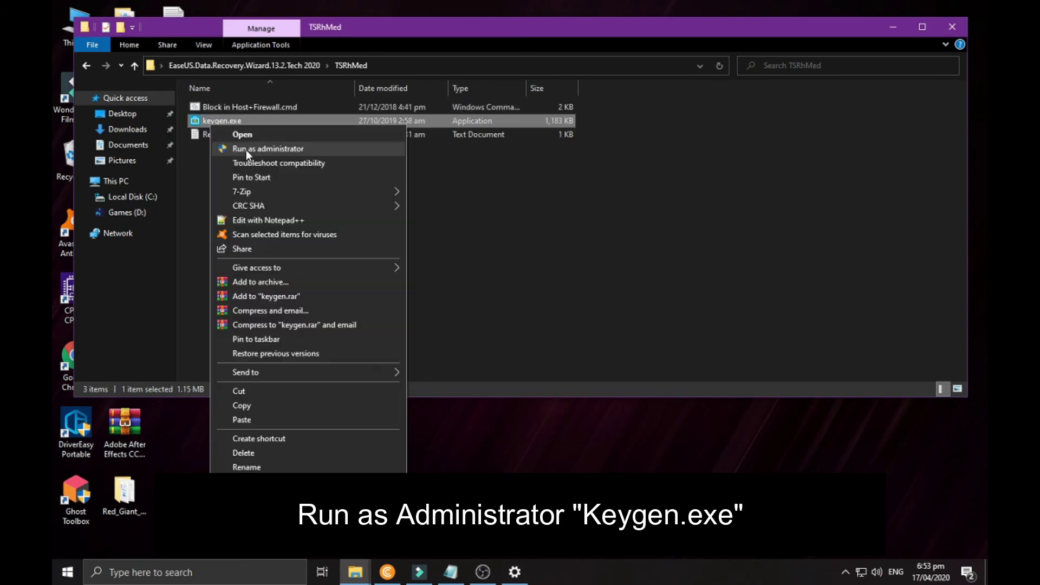
left_click(246, 150)
left_click(480, 287)
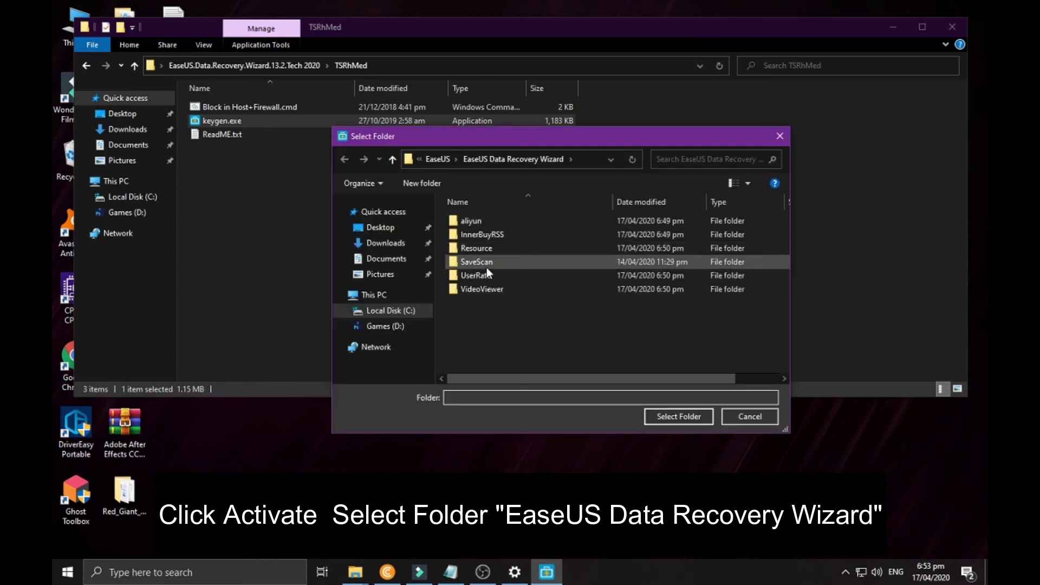
left_click(497, 160)
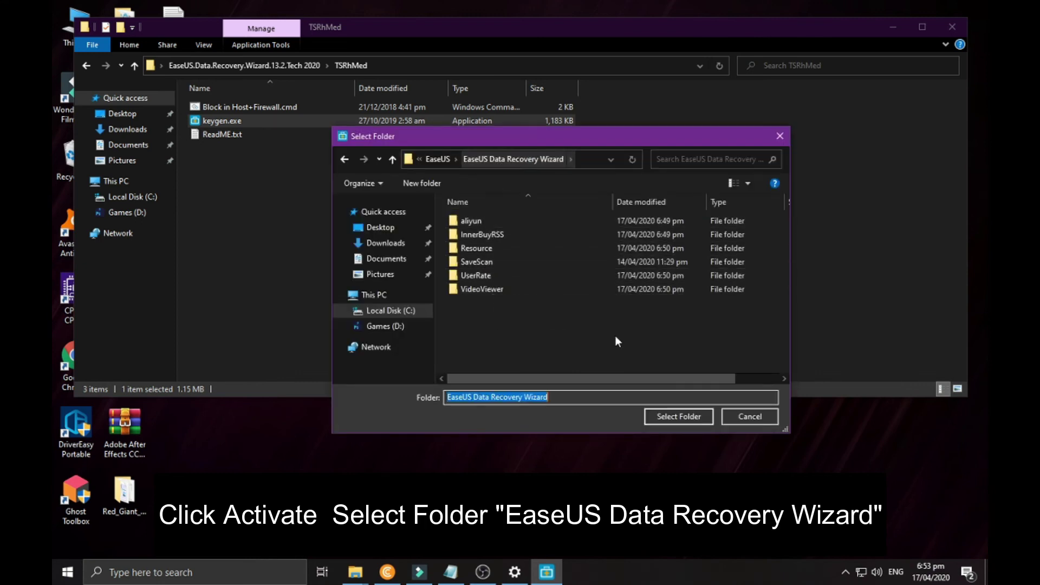
left_click(671, 418)
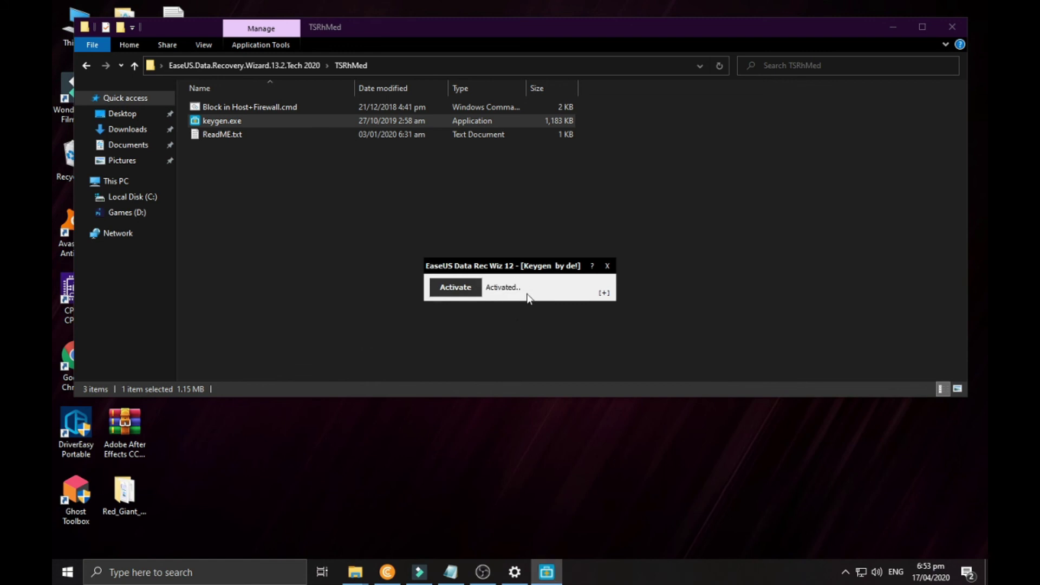
left_click(607, 266)
Step: Close the TSRhMed folder window and relaunch EaseUS Data Recovery Wizard from the desktop
left_click(954, 31)
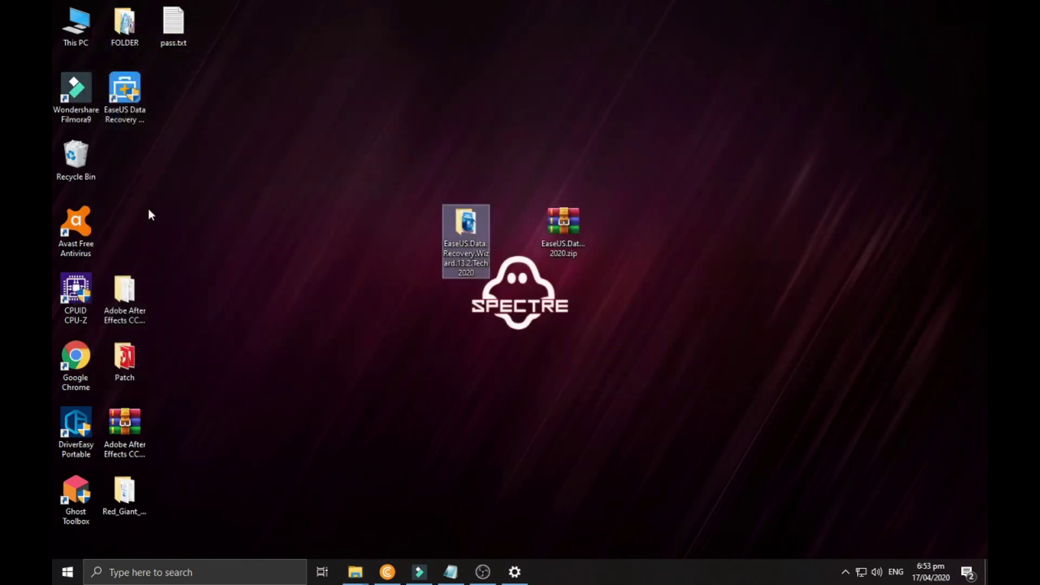
double_click(134, 113)
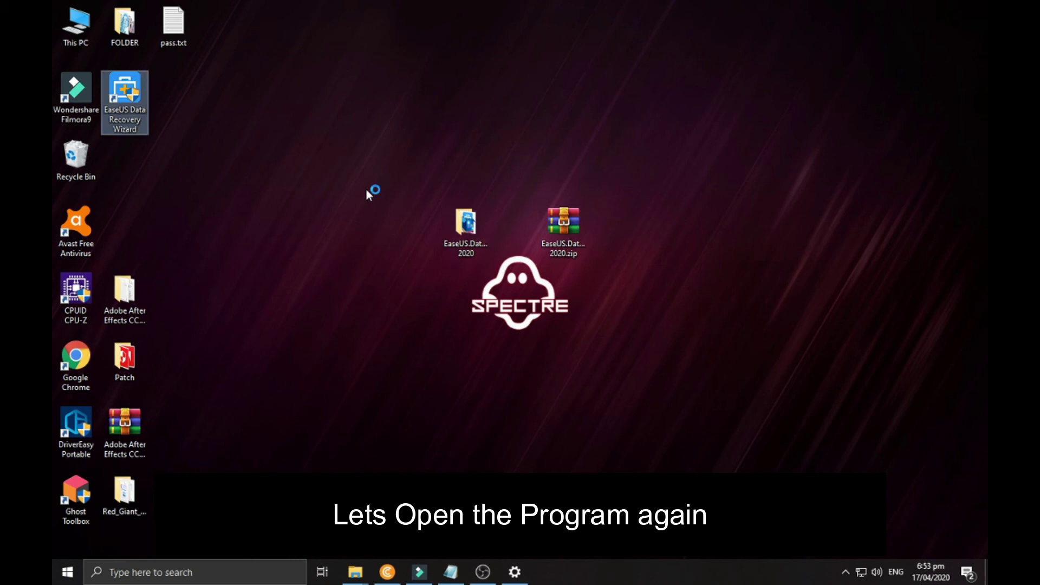